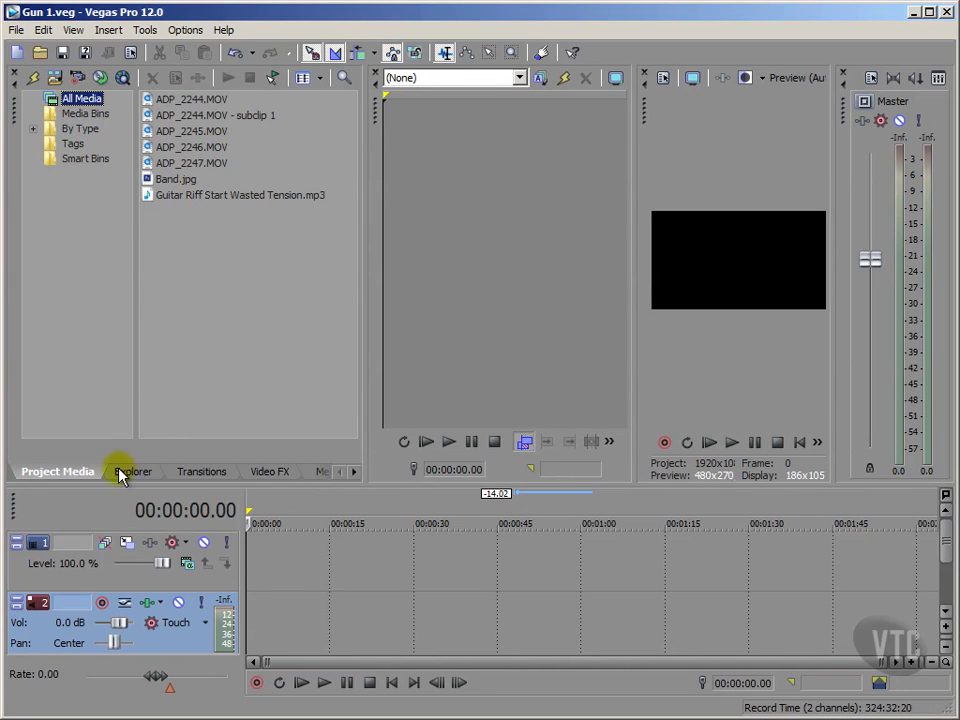
# Browse the GPU Accelerated media generators and display the Noise Texture presets.
pyautogui.click(323, 476)
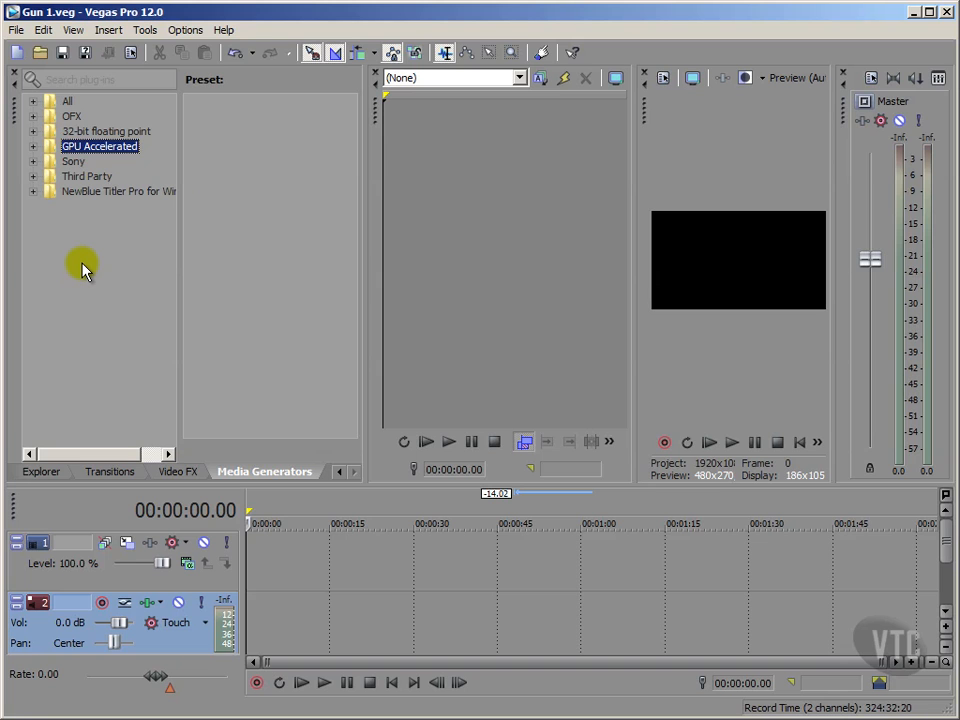
pyautogui.click(54, 144)
pyautogui.doubleClick(54, 146)
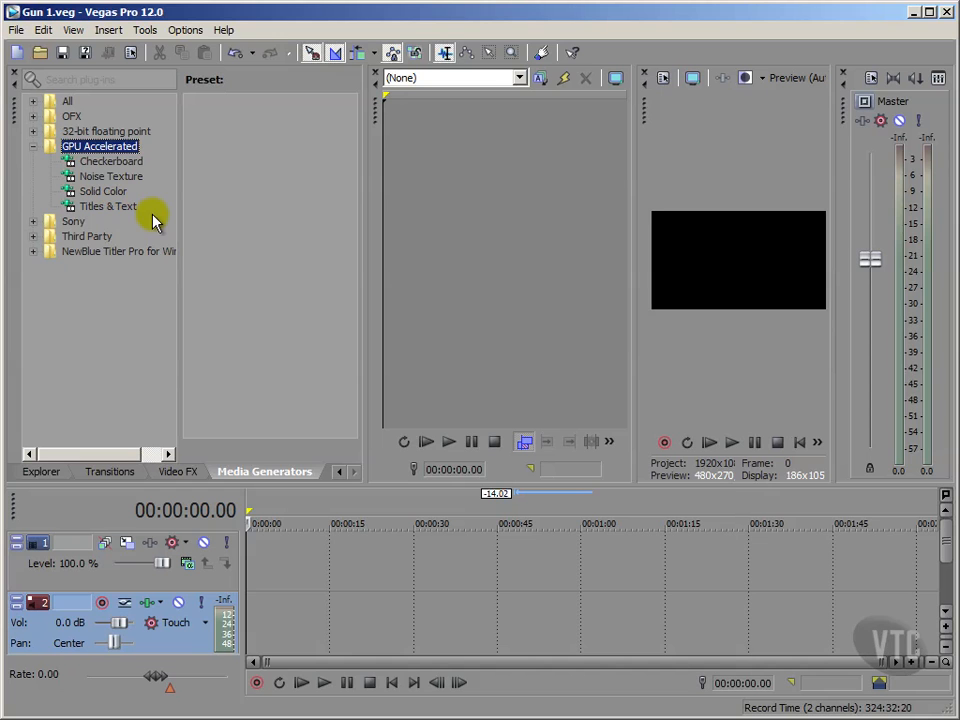
pyautogui.click(120, 177)
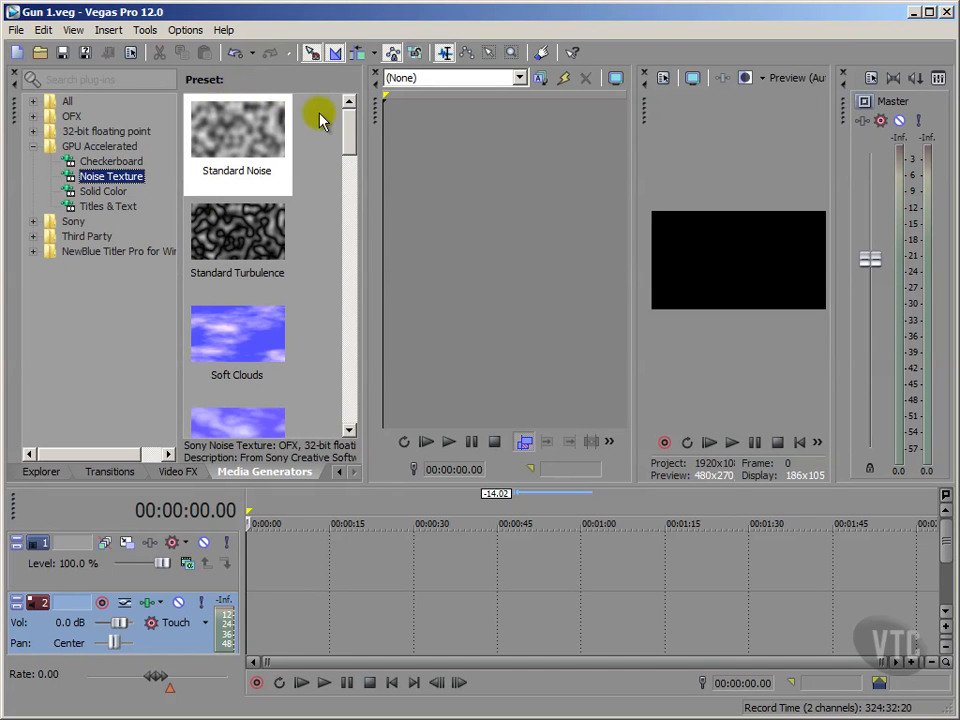
pyautogui.moveTo(345, 142)
pyautogui.mouseDown()
pyautogui.moveTo(336, 258)
pyautogui.moveTo(345, 420)
pyautogui.moveTo(345, 142)
pyautogui.mouseUp()
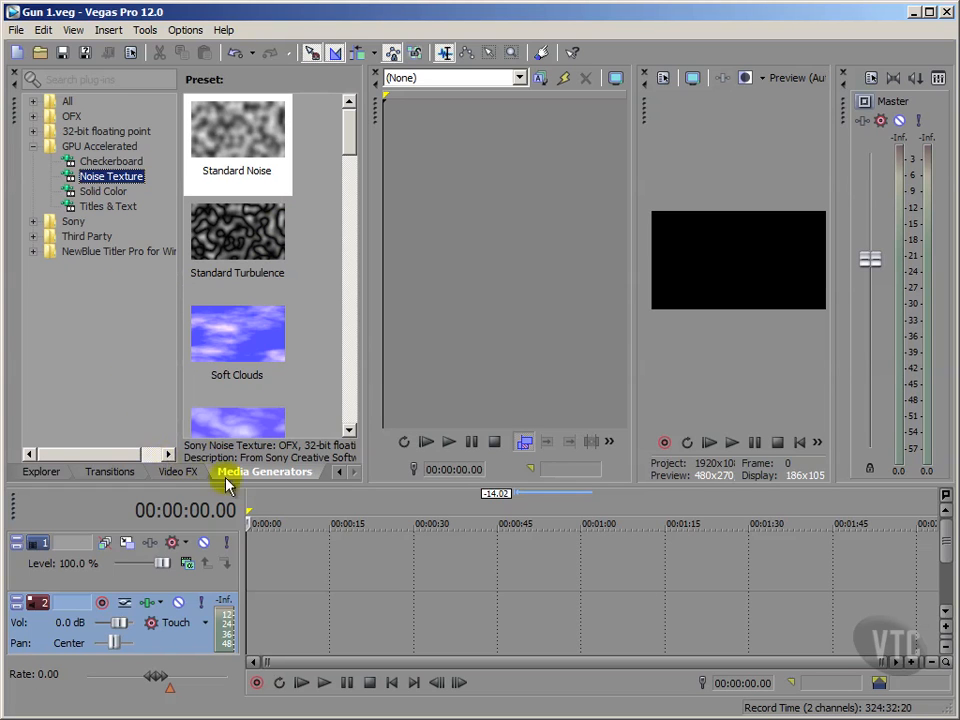
# Return to the project media and show the list of all media.
pyautogui.click(339, 471)
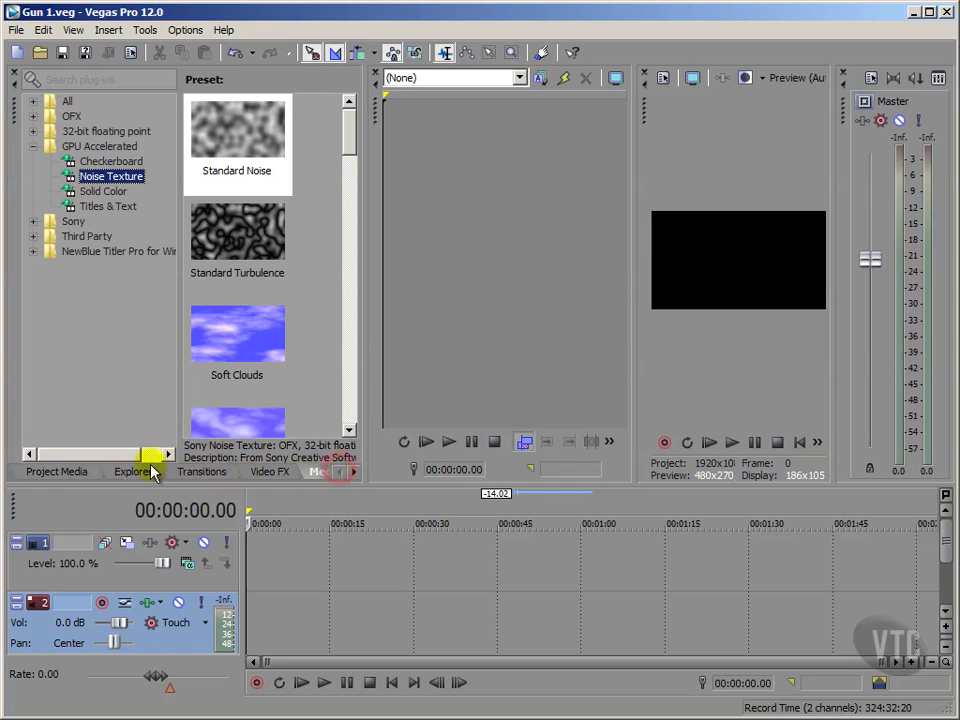
pyautogui.click(65, 471)
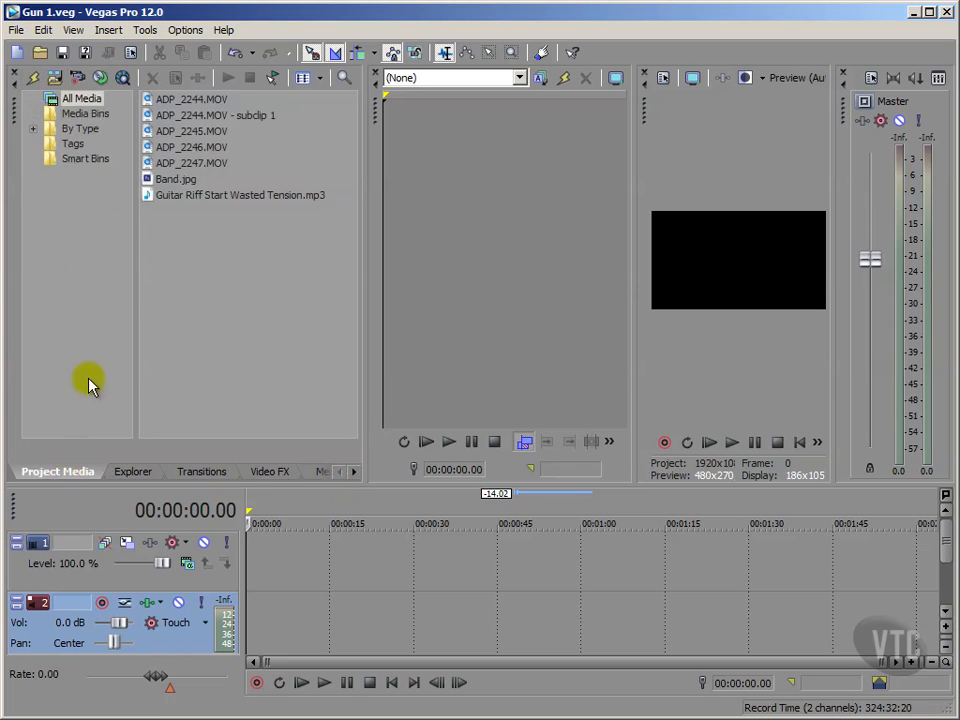
pyautogui.click(91, 336)
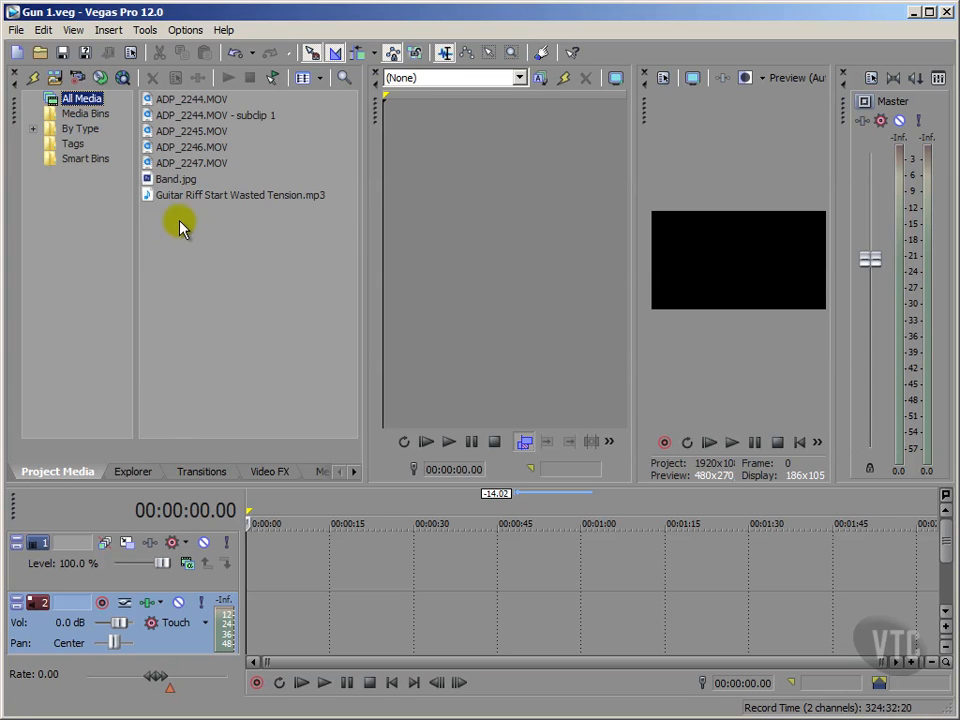
# Display the Explorer's movie files in Details view.
pyautogui.click(128, 475)
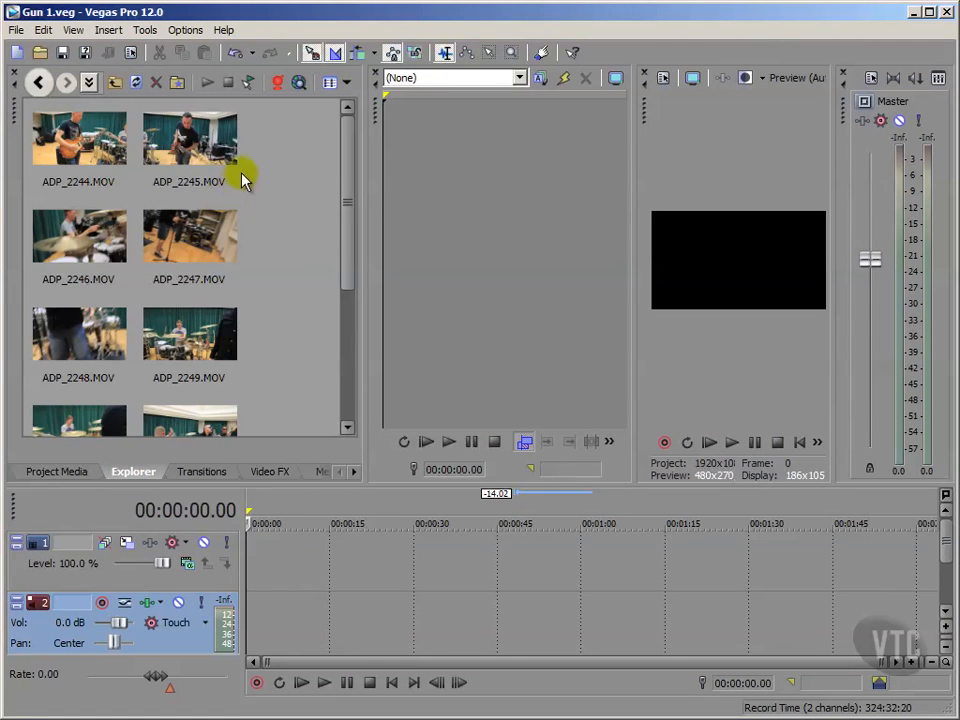
pyautogui.click(345, 85)
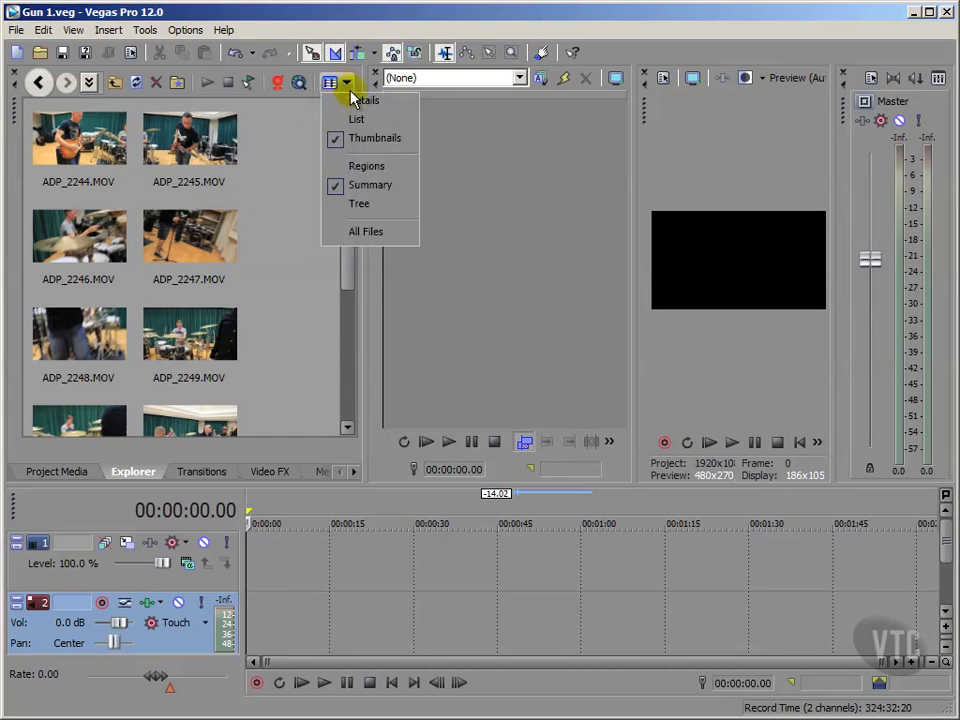
pyautogui.click(362, 102)
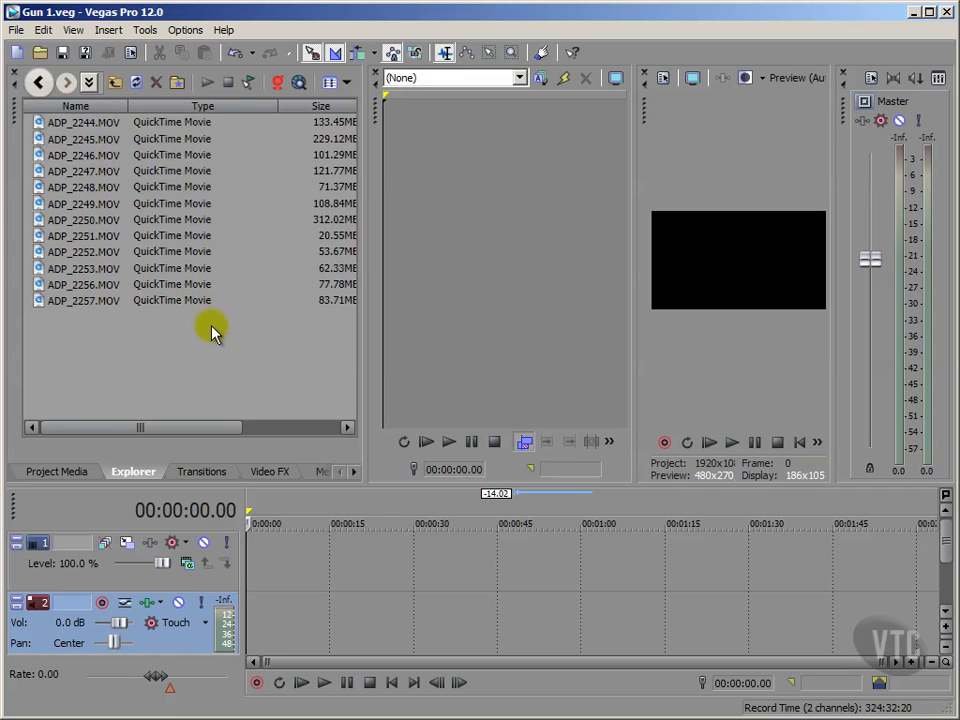
# Add ADP_2247.MOV from the project media to the empty timeline and return the cursor to the start.
pyautogui.click(72, 473)
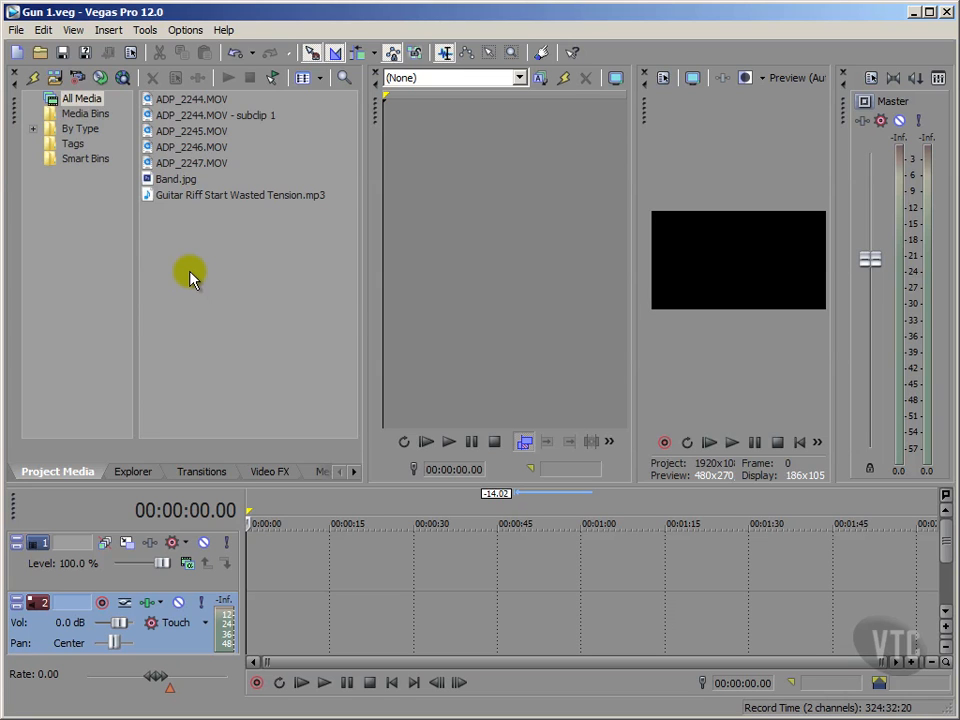
pyautogui.doubleClick(153, 168)
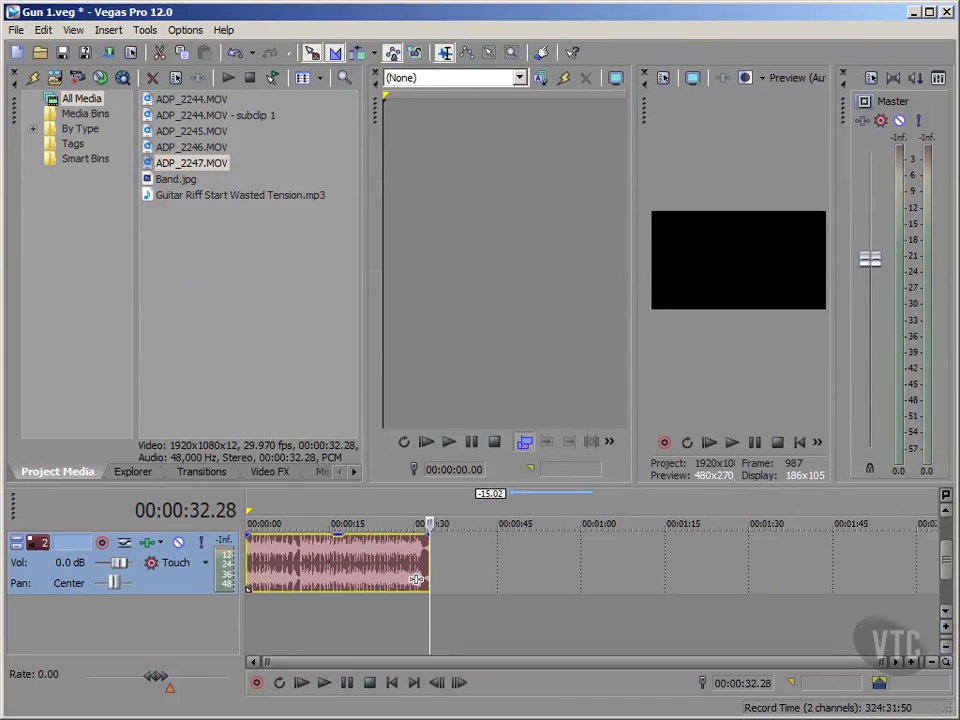
pyautogui.moveTo(947, 570); pyautogui.dragTo(943, 546)
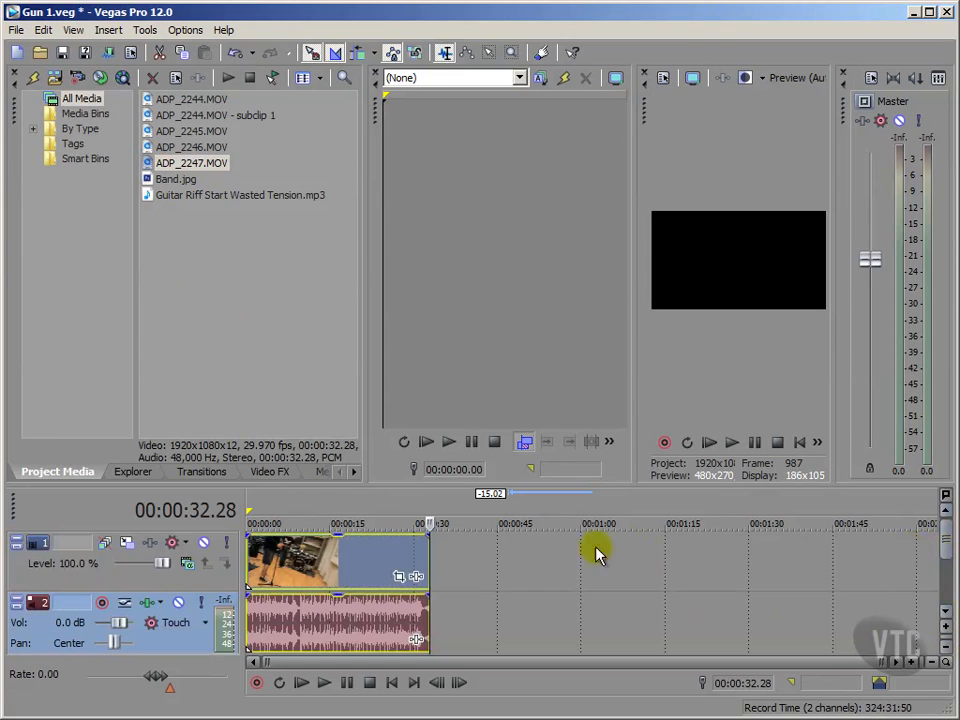
pyautogui.click(797, 444)
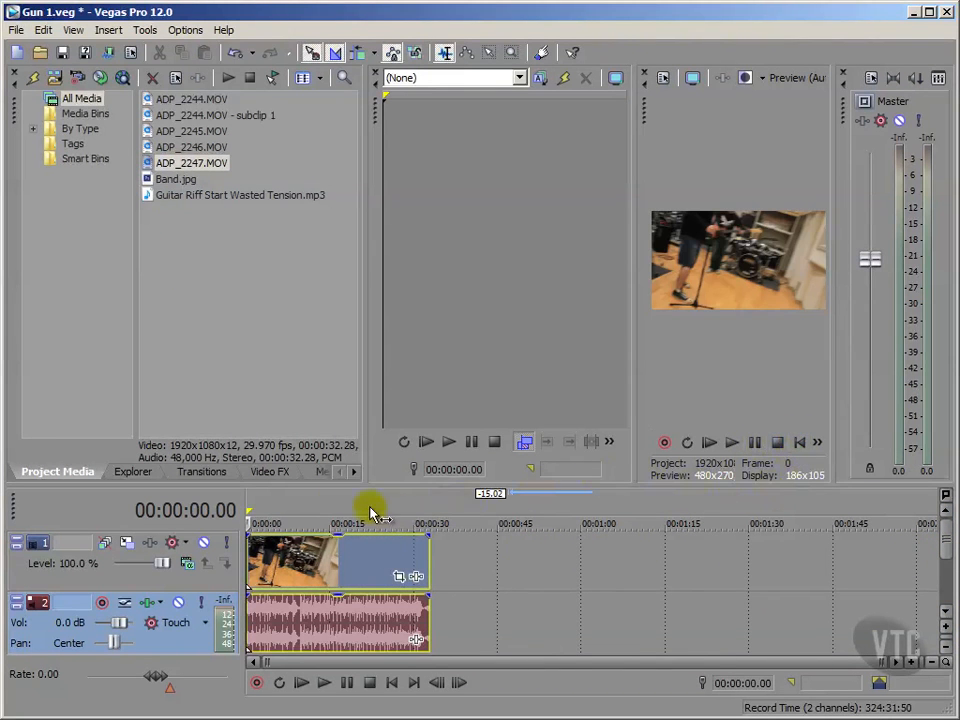
pyautogui.click(75, 357)
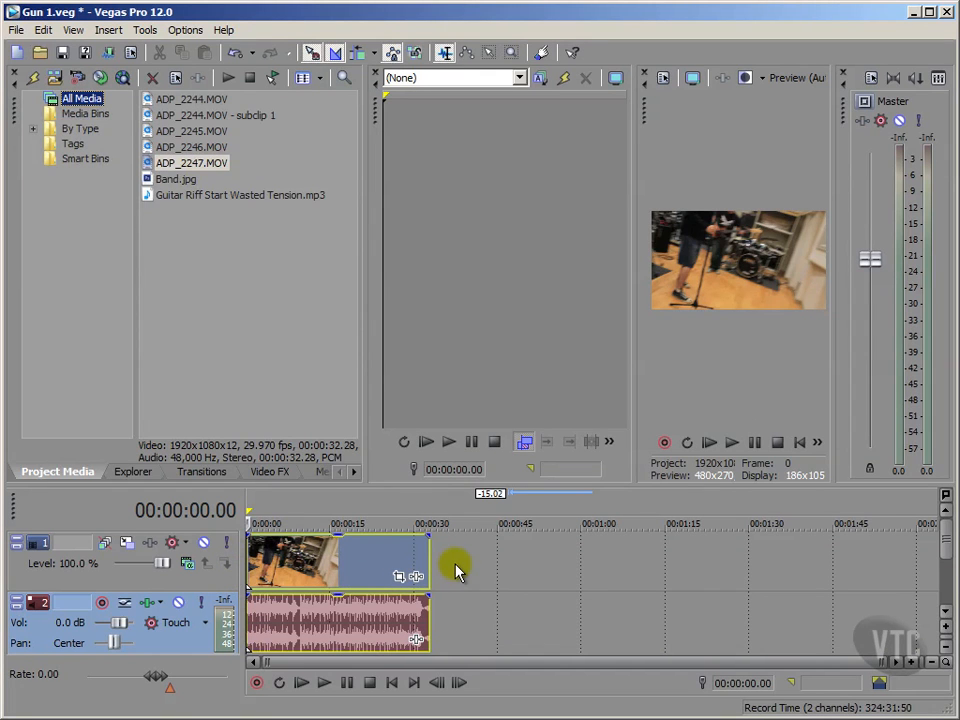
# Delete the ADP_2247.MOV clip from the timeline, return the cursor to the start and save the project.
pyautogui.click(303, 570)
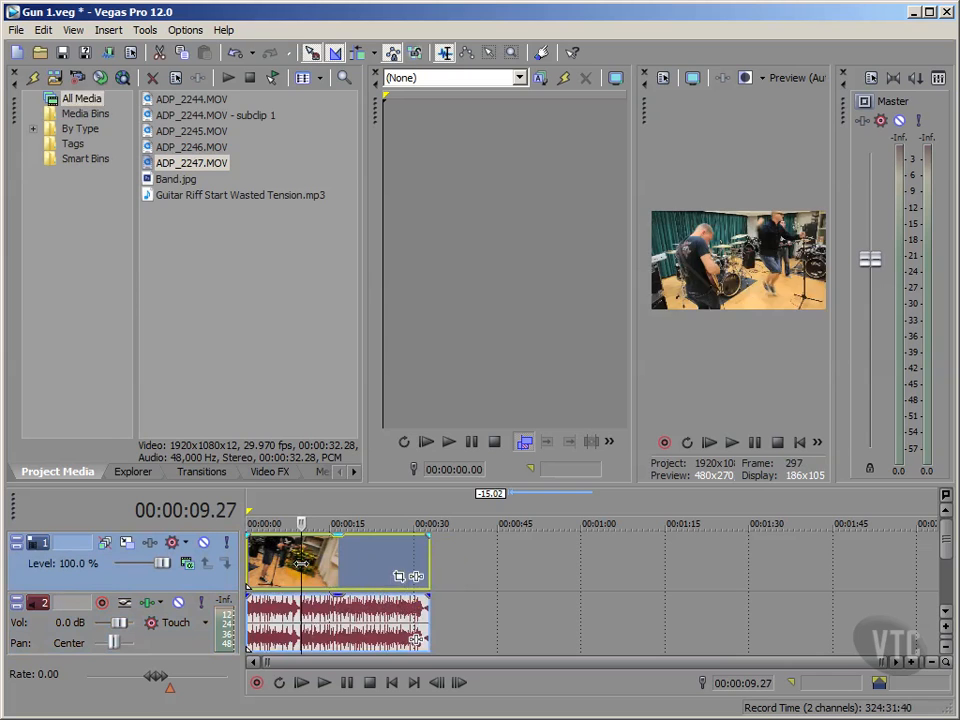
pyautogui.press('Delete')
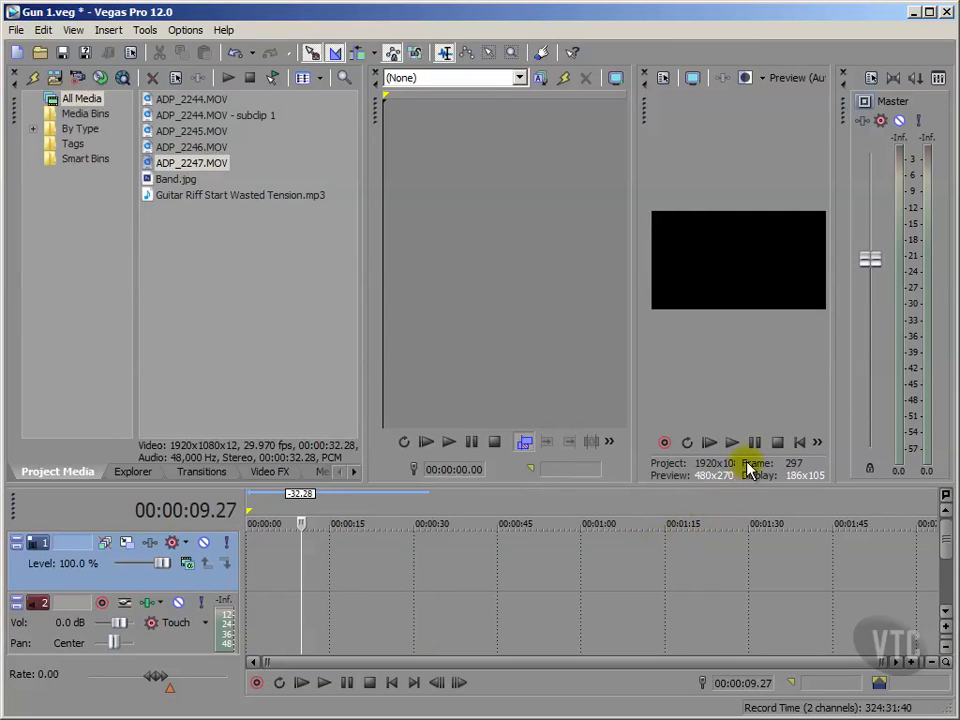
pyautogui.click(799, 442)
pyautogui.click(81, 249)
pyautogui.hotkey('ctrl', 's')
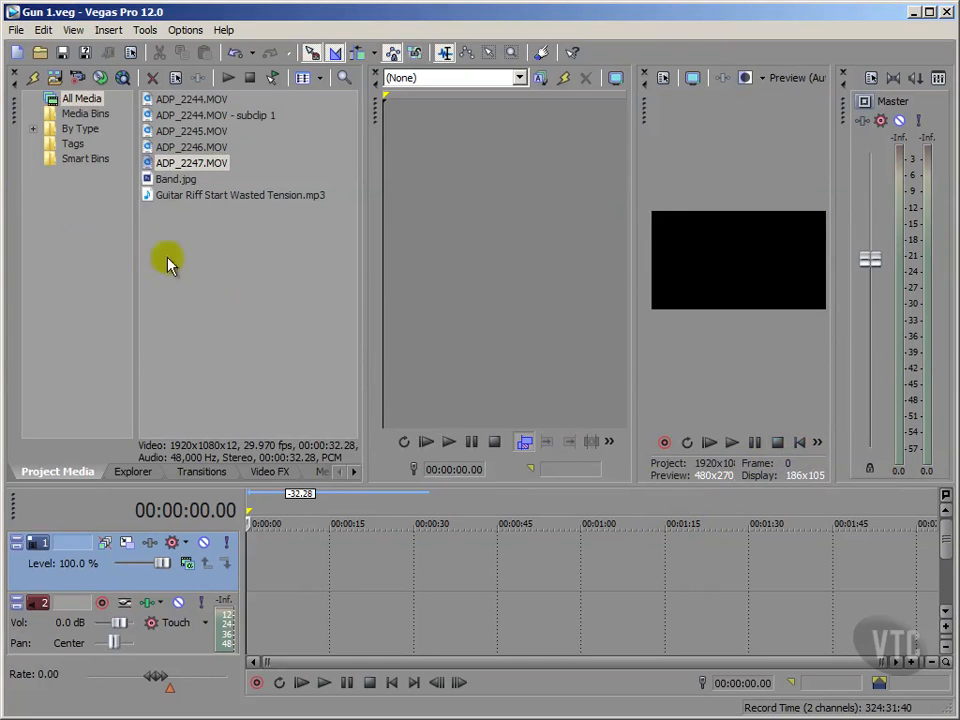
# Add ADP_2245.MOV to the start of the timeline and trim both of its ends to leave about 34 seconds.
pyautogui.doubleClick(148, 133)
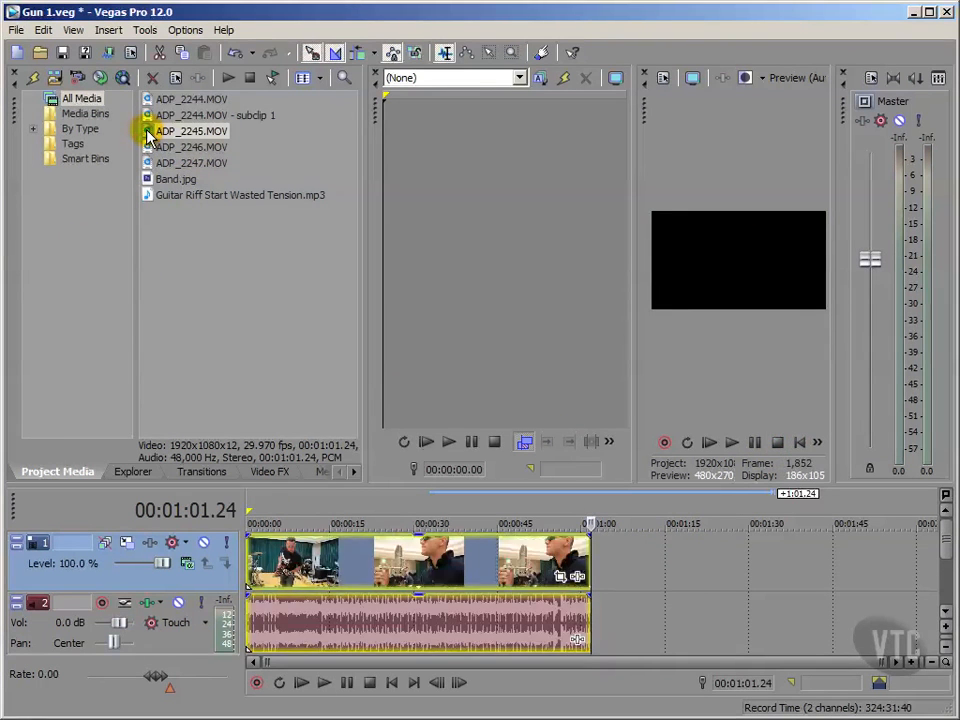
pyautogui.click(799, 442)
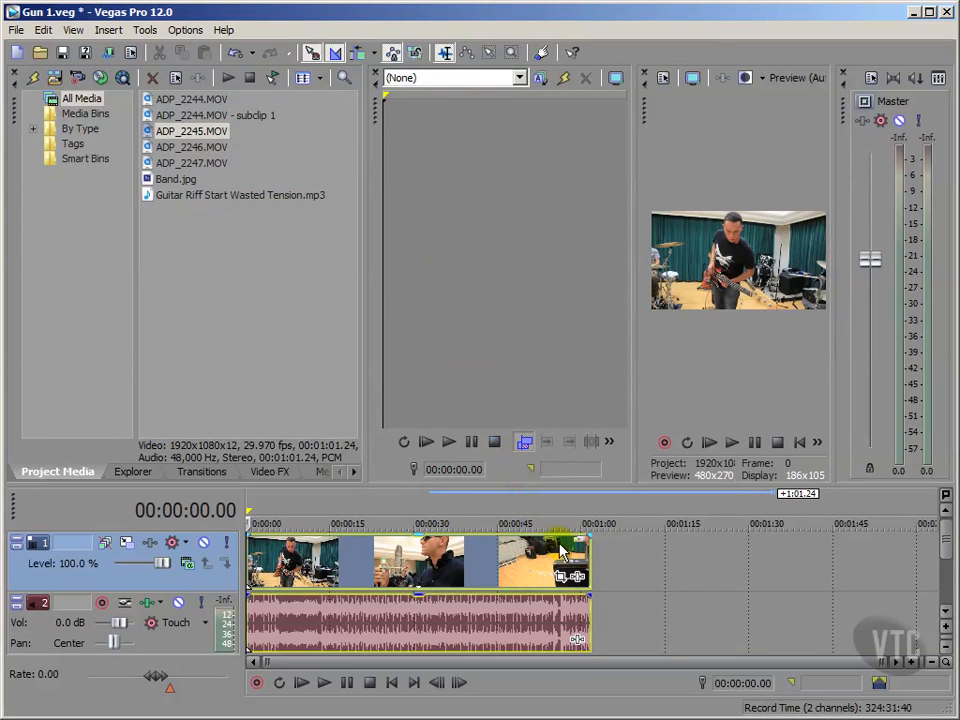
pyautogui.moveTo(587, 556); pyautogui.dragTo(476, 541)
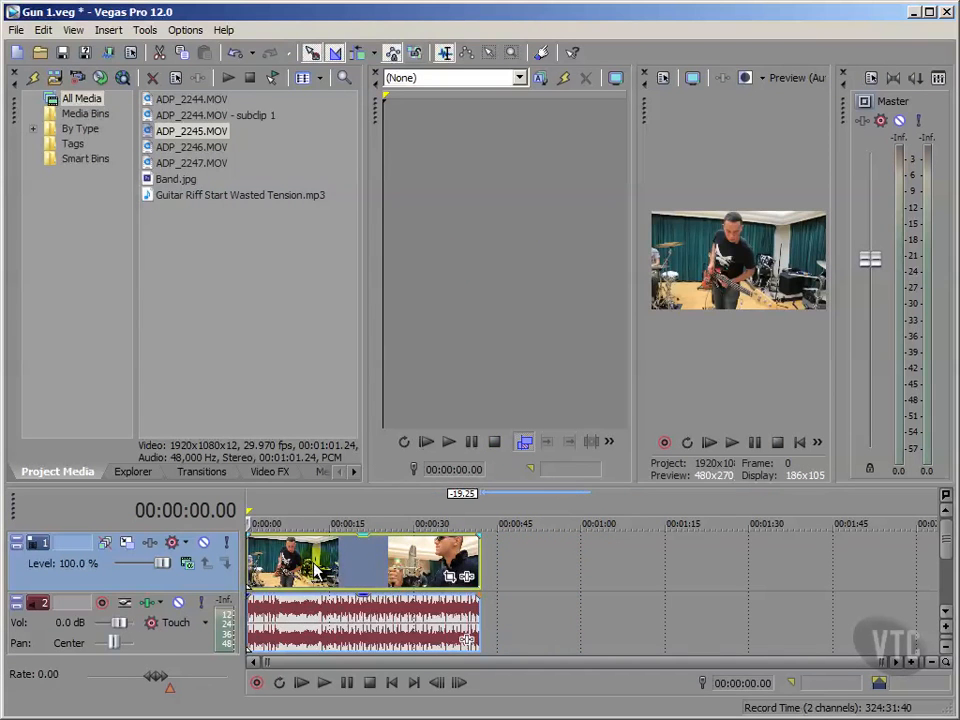
pyautogui.moveTo(315, 570); pyautogui.dragTo(327, 570)
pyautogui.moveTo(259, 556); pyautogui.dragTo(296, 567)
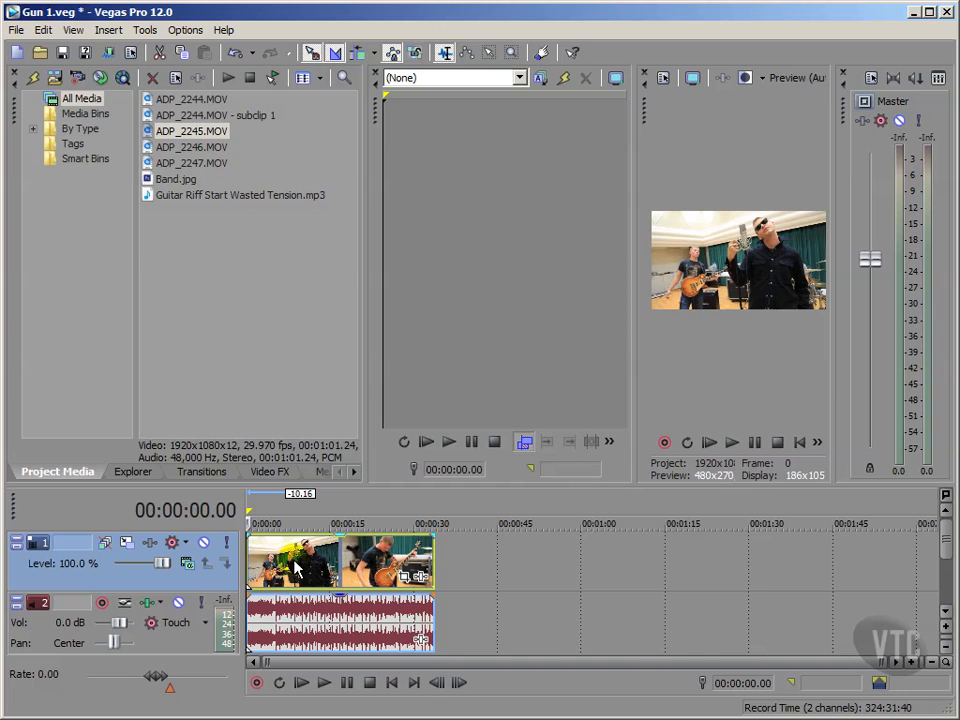
# Delete the trimmed ADP_2245.MOV clip from the timeline.
pyautogui.click(96, 388)
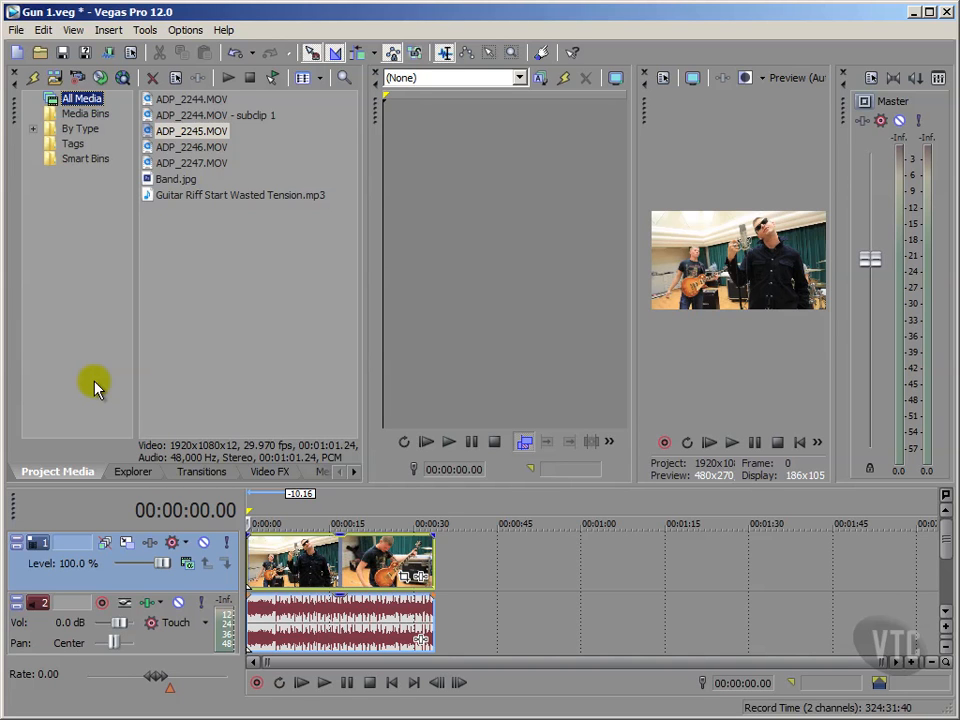
pyautogui.click(282, 562)
pyautogui.press('Delete')
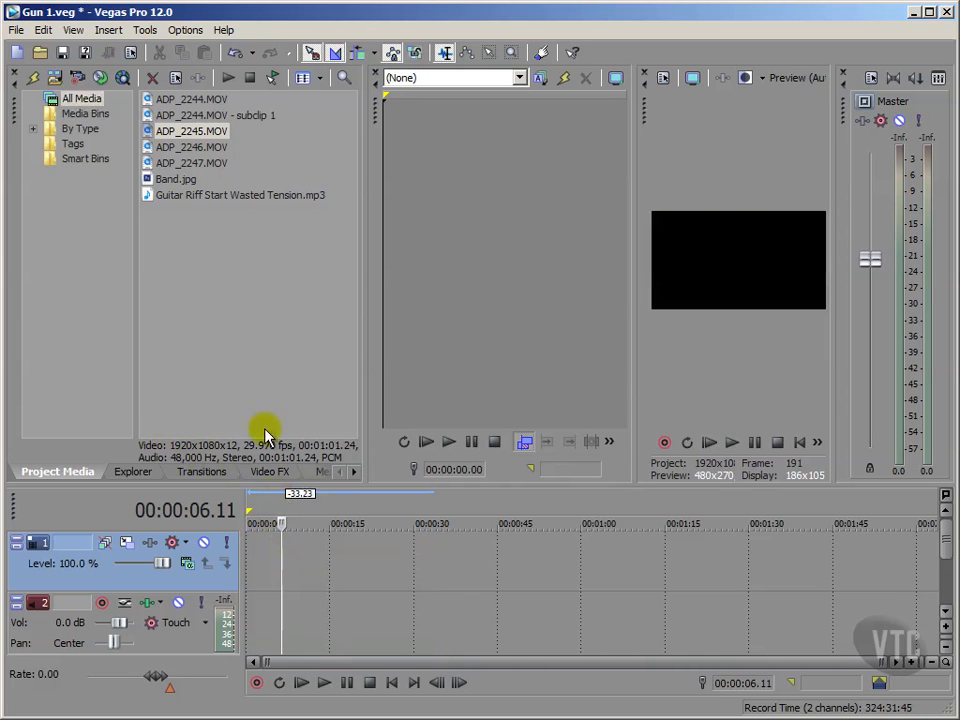
# Place Guitar Riff Start Wasted Tension.mp3 on the audio track, trim it to span about 19 to 50 seconds, and put the cursor at 00:00:36.18.
pyautogui.moveTo(150, 196); pyautogui.dragTo(380, 578)
pyautogui.moveTo(600, 556); pyautogui.dragTo(521, 564)
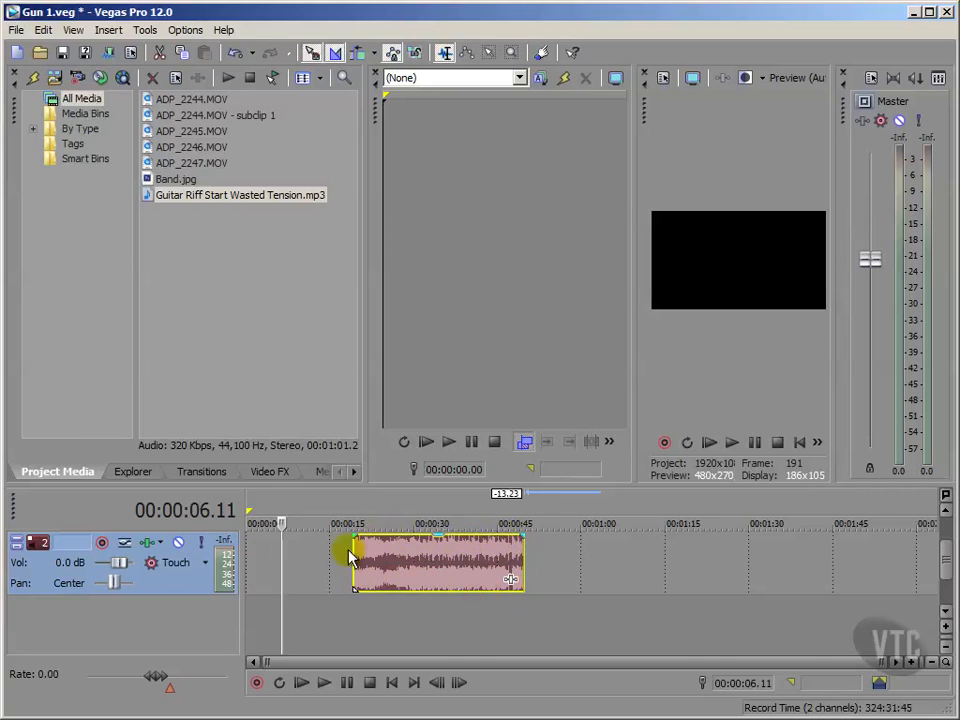
pyautogui.click(450, 510)
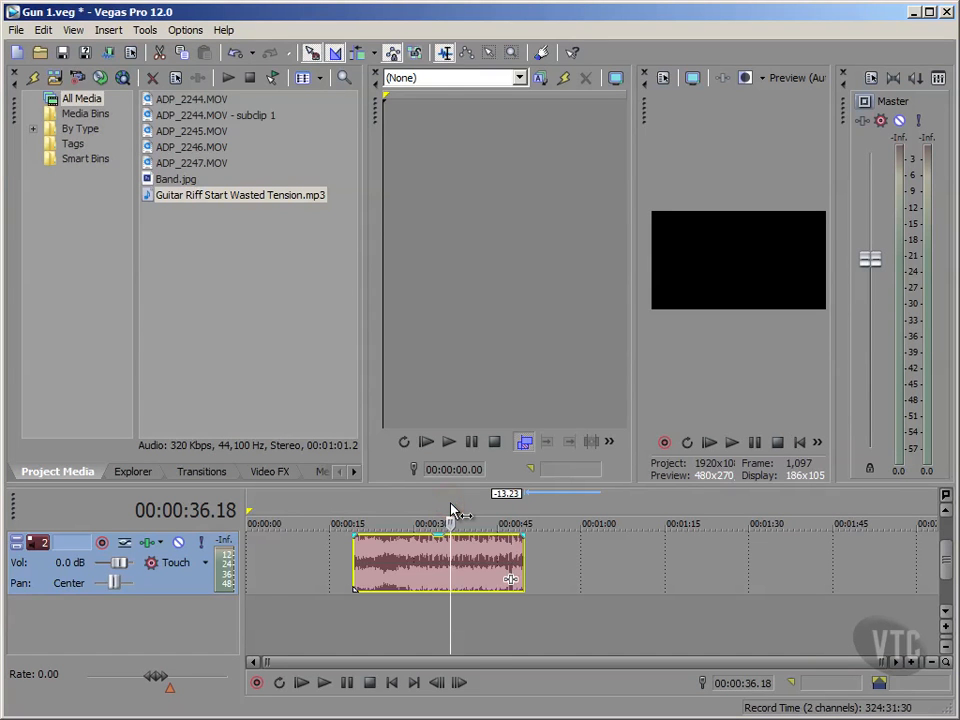